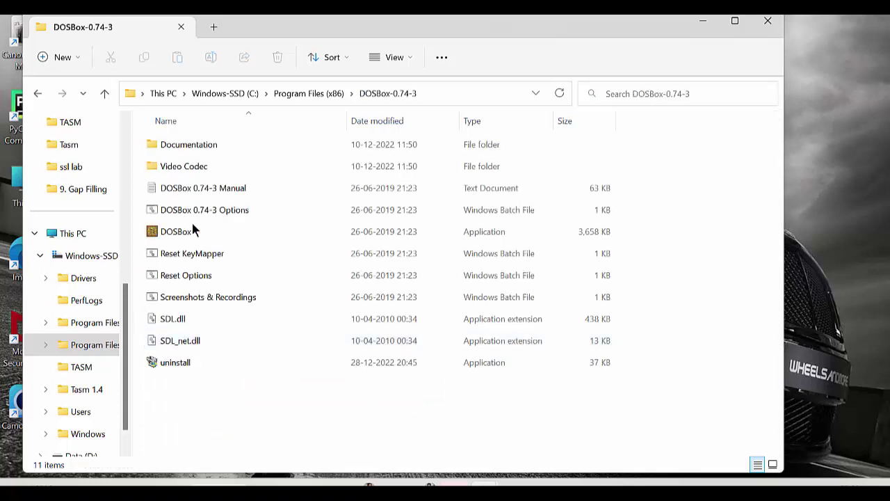
Inspect the GUI Turbo Assembler folder in Program Files (x86) and return to the root of the C: drive
{"action": "left_click", "coordinate": [38, 94]}
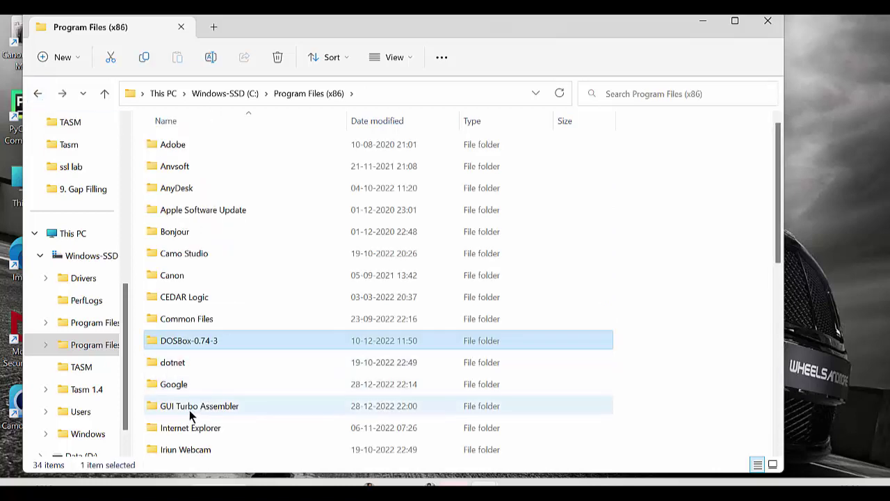
{"action": "scroll", "coordinate": [195, 409], "scroll_direction": "down", "scroll_amount": 2}
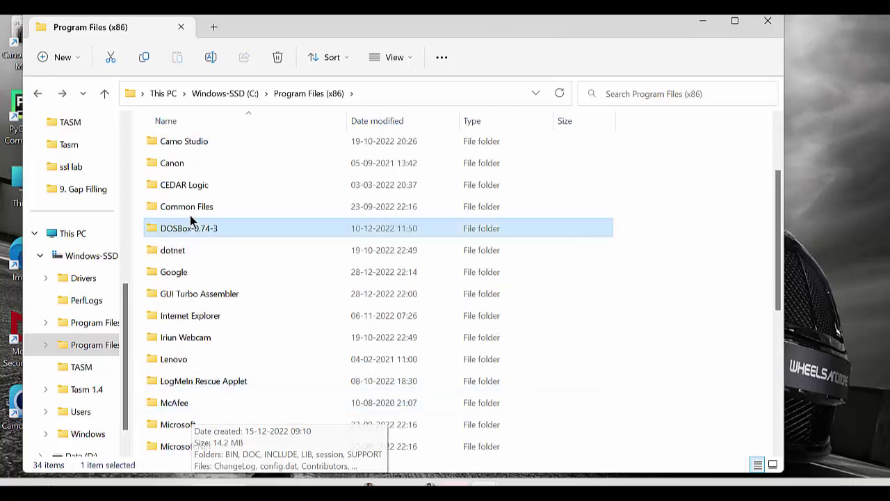
{"action": "double_click", "coordinate": [180, 293]}
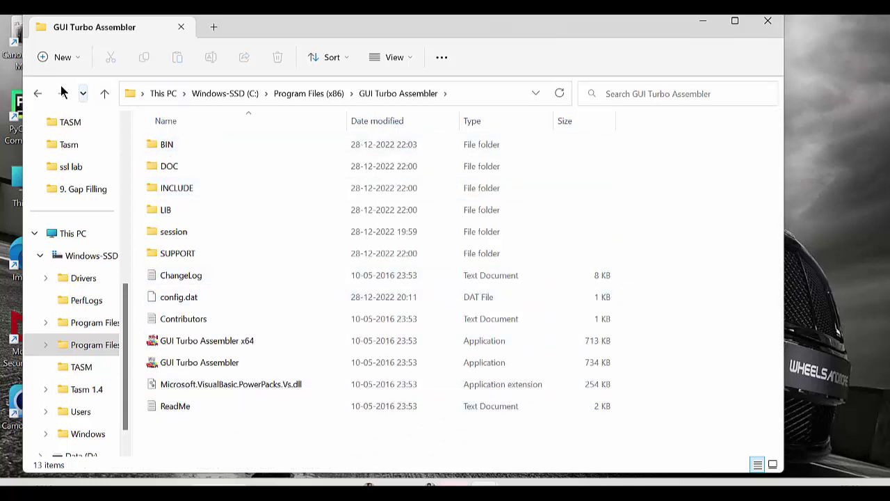
{"action": "left_click", "coordinate": [38, 93]}
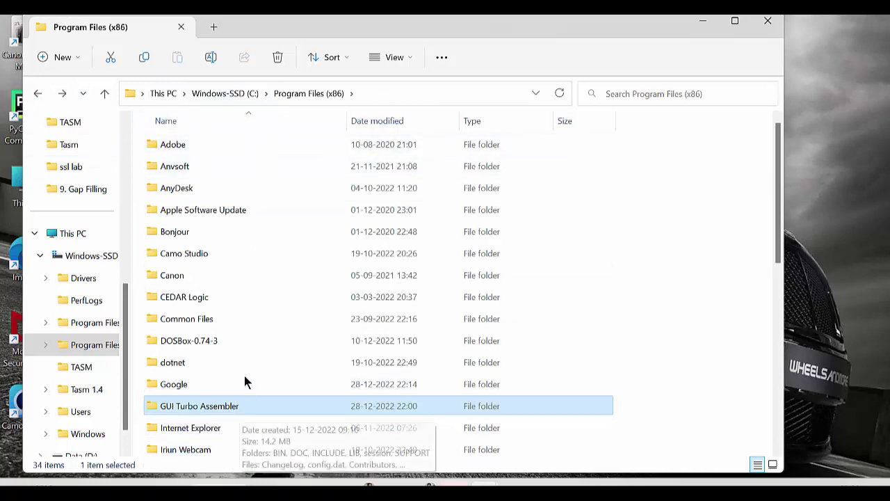
{"action": "left_click", "coordinate": [37, 94]}
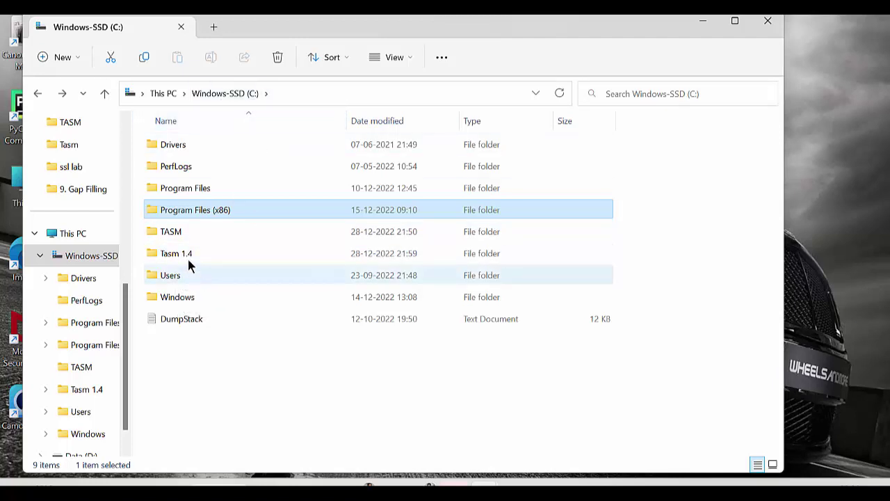
{"action": "mouse_move", "coordinate": [188, 258]}
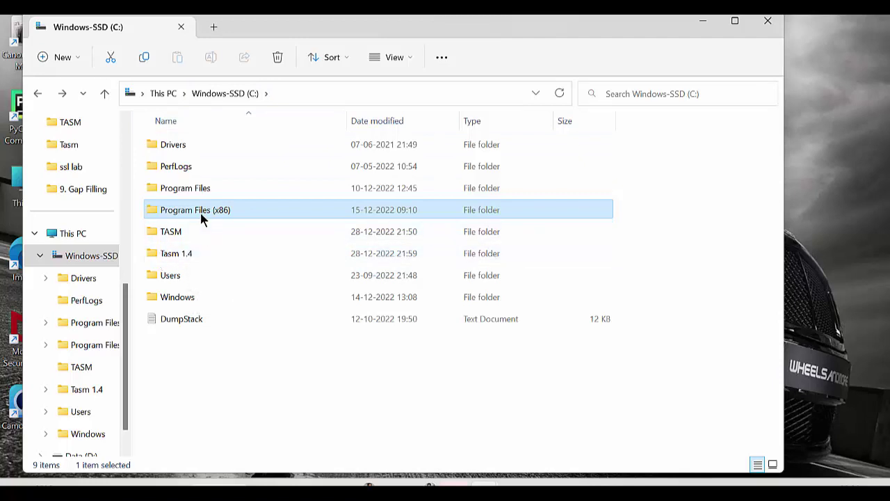
Open DOSBox 0.74-3 Options from the DOSBox-0.74-3 folder in Program Files (x86) and maximize the configuration file
{"action": "mouse_move", "coordinate": [201, 218]}
{"action": "double_click", "coordinate": [185, 212]}
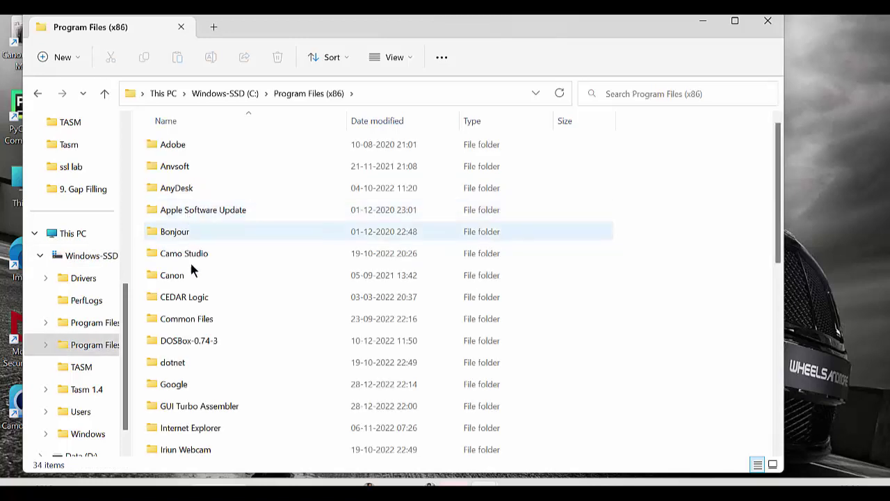
{"action": "double_click", "coordinate": [201, 340]}
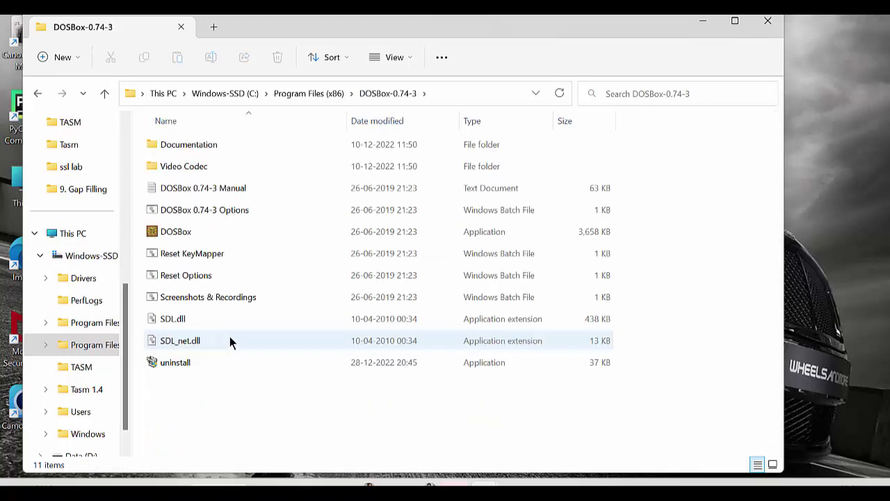
{"action": "double_click", "coordinate": [228, 210]}
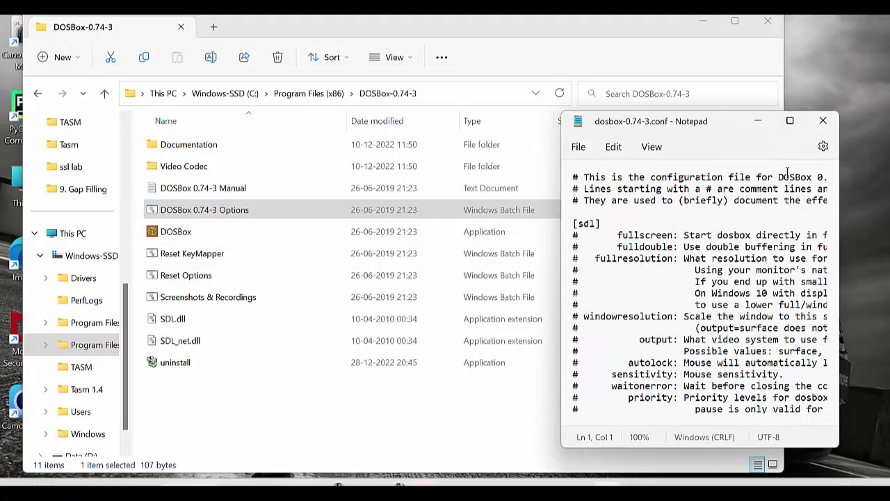
{"action": "left_click", "coordinate": [790, 122]}
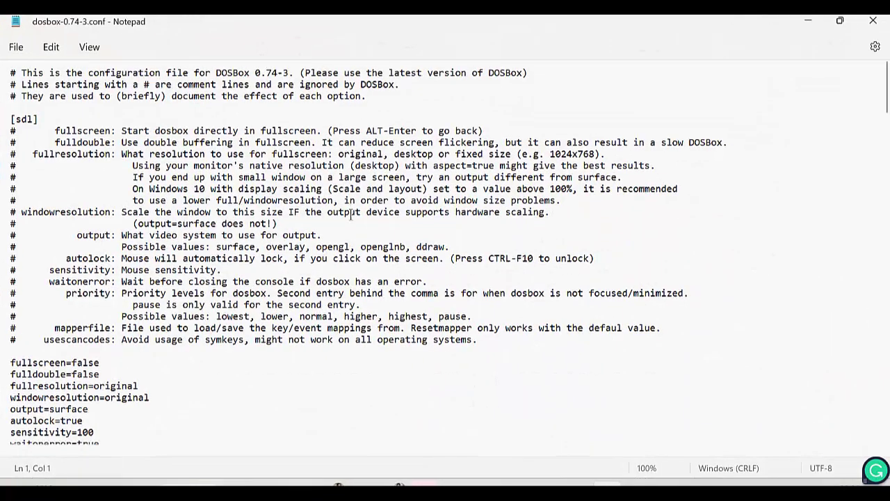
Select the line "mount c c://tasm" in the [autoexec] section at the end of the configuration file
{"action": "scroll", "coordinate": [350, 216], "scroll_direction": "down", "scroll_amount": 5}
{"action": "scroll", "coordinate": [351, 216], "scroll_direction": "down", "scroll_amount": 7}
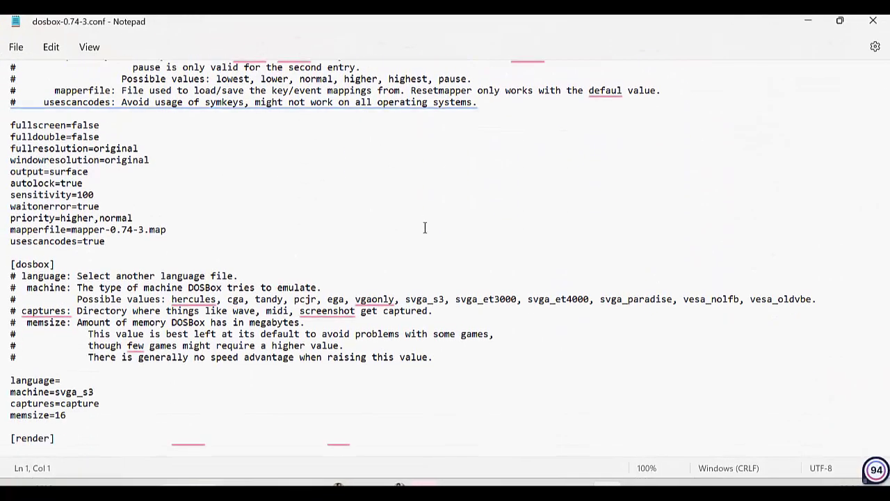
{"action": "scroll", "coordinate": [428, 230], "scroll_direction": "down", "scroll_amount": 20}
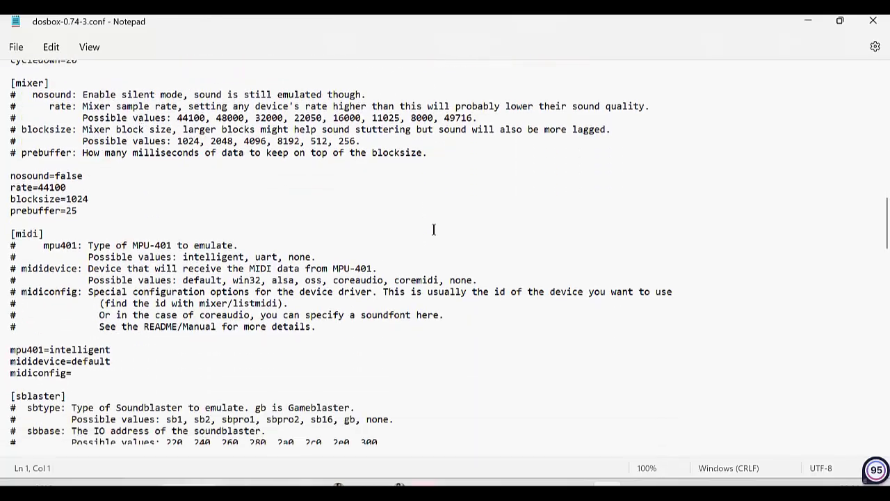
{"action": "scroll", "coordinate": [434, 228], "scroll_direction": "down", "scroll_amount": 20}
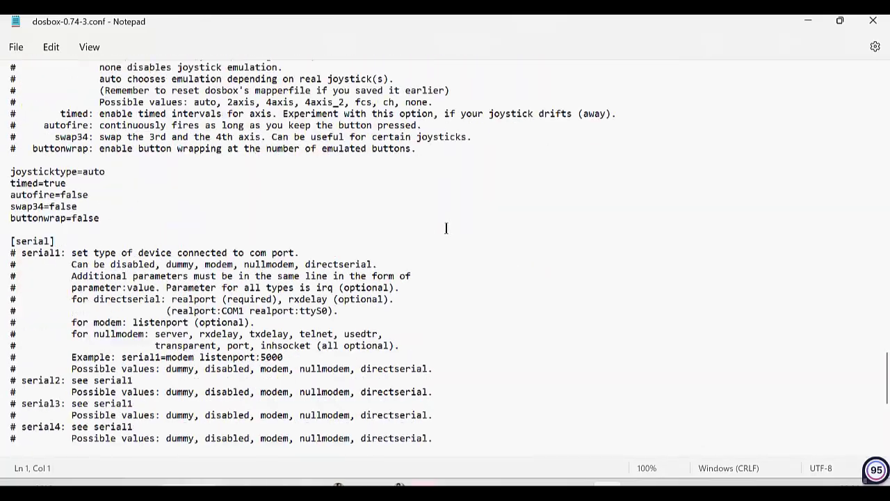
{"action": "scroll", "coordinate": [450, 227], "scroll_direction": "down", "scroll_amount": 1}
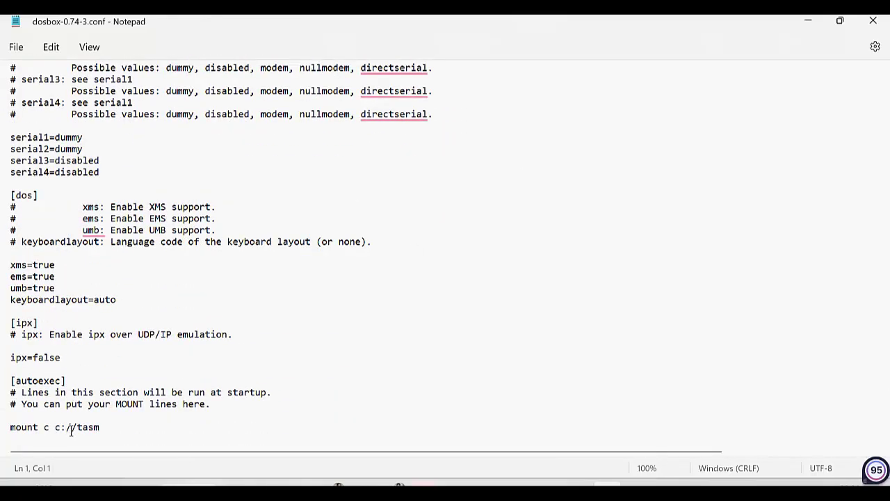
{"action": "left_click_drag", "start_coordinate": [108, 427], "coordinate": [6, 428]}
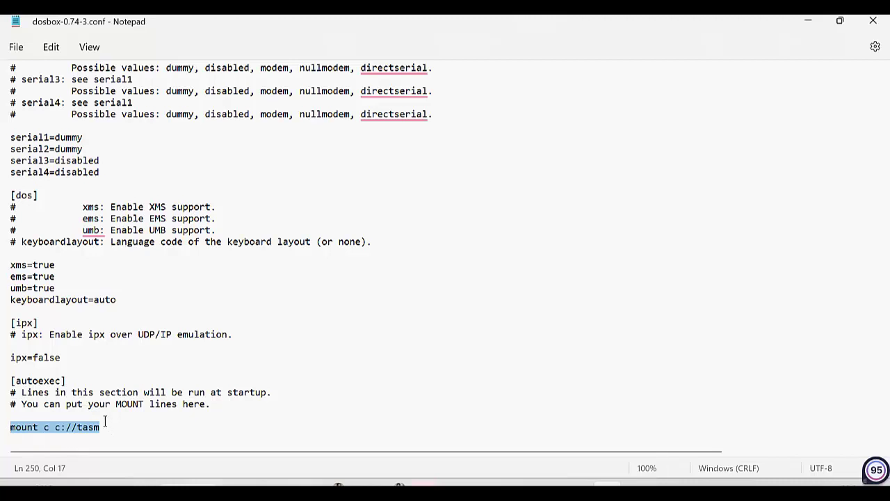
Save the DOSBox configuration file and close it
{"action": "left_click", "coordinate": [18, 53]}
{"action": "left_click", "coordinate": [32, 145]}
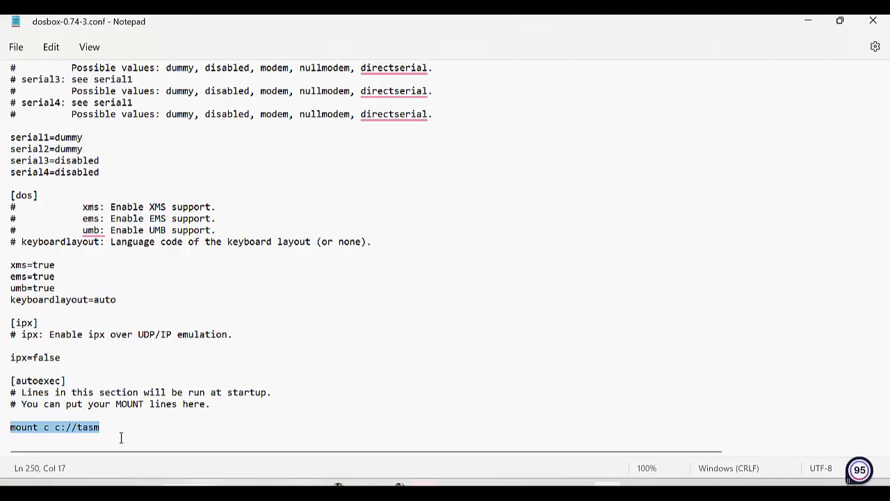
{"action": "left_click", "coordinate": [872, 21]}
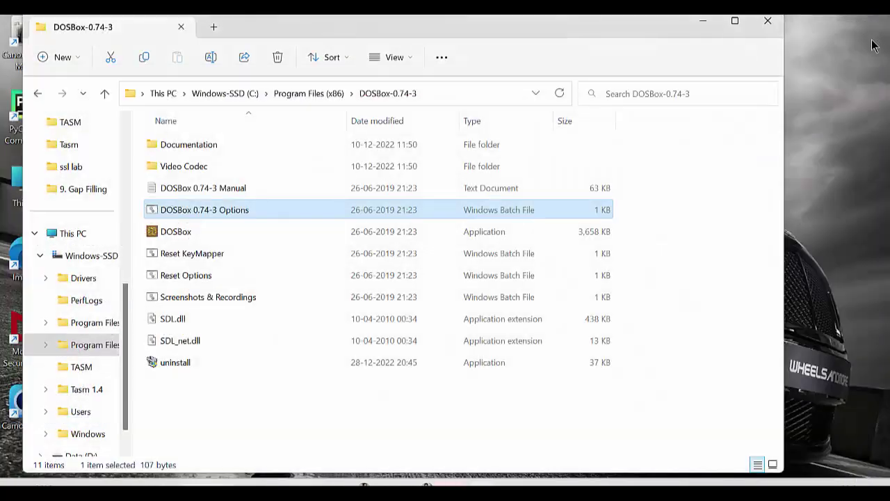
Go back to Program Files (x86), re-enter DOSBox-0.74-3 and reopen DOSBox 0.74-3 Options in a maximized window
{"action": "left_click", "coordinate": [37, 93]}
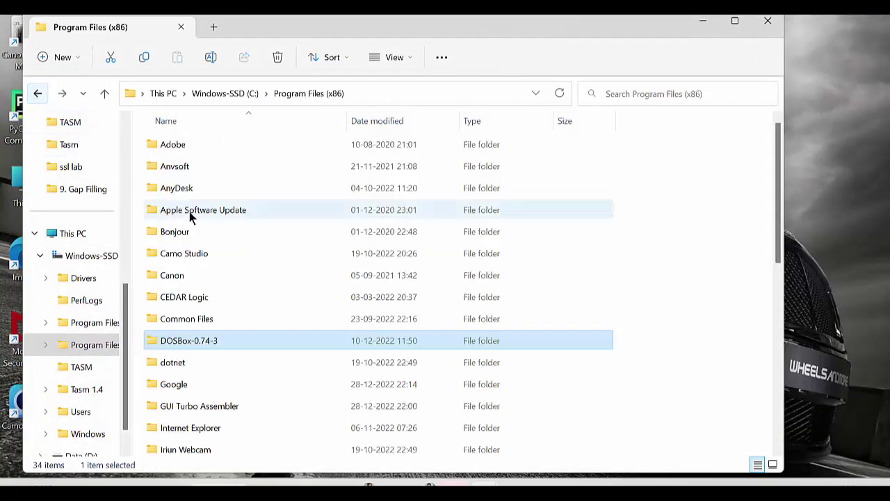
{"action": "double_click", "coordinate": [207, 343]}
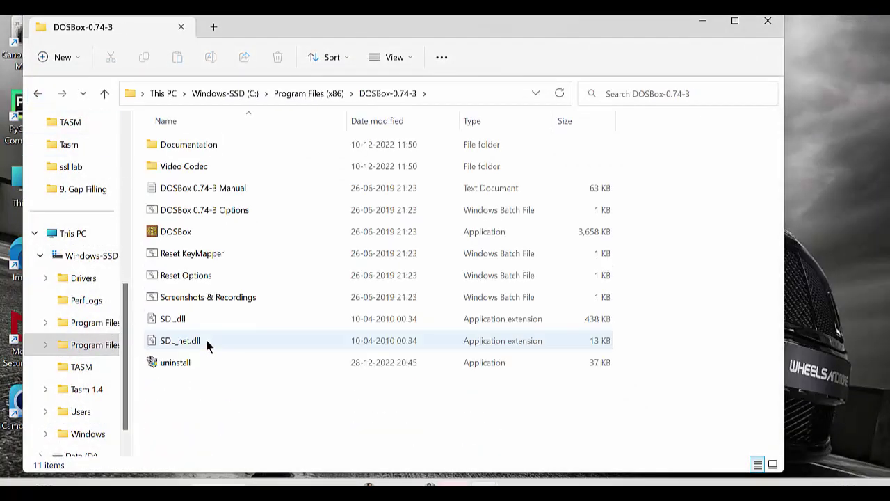
{"action": "left_click", "coordinate": [237, 210]}
{"action": "double_click", "coordinate": [237, 209]}
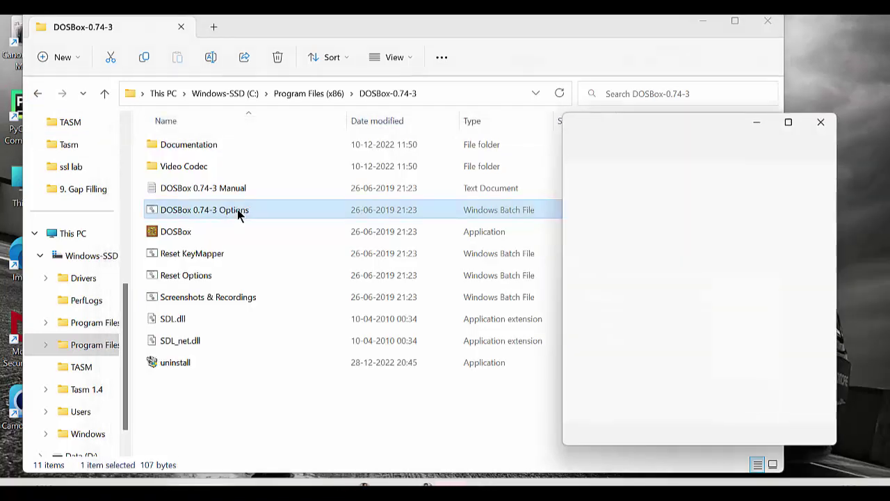
{"action": "left_click", "coordinate": [790, 121]}
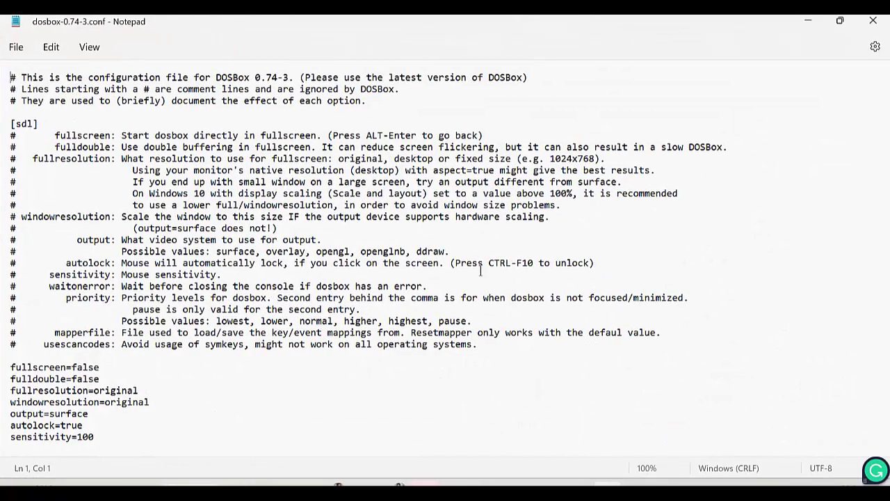
Select the "mount c c://tasm" line under [autoexec], save the configuration file and close it
{"action": "scroll", "coordinate": [484, 255], "scroll_direction": "down", "scroll_amount": 20}
{"action": "scroll", "coordinate": [487, 253], "scroll_direction": "down", "scroll_amount": 20}
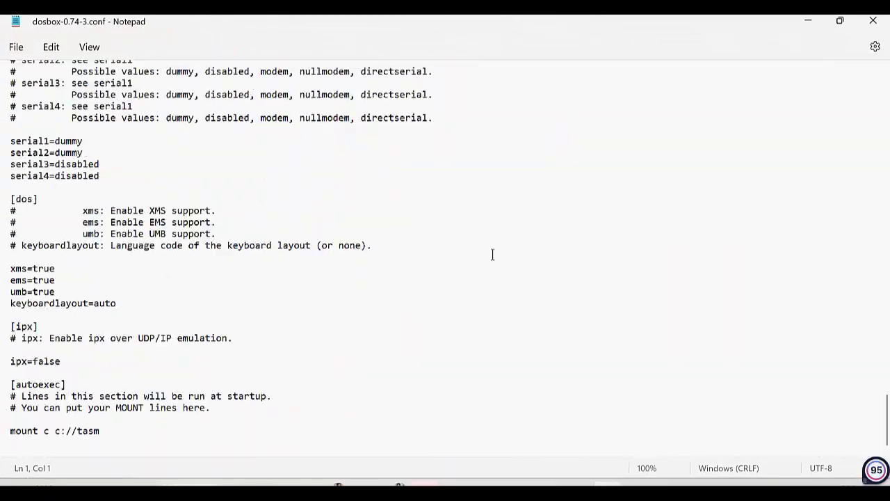
{"action": "left_click_drag", "start_coordinate": [117, 427], "coordinate": [4, 432]}
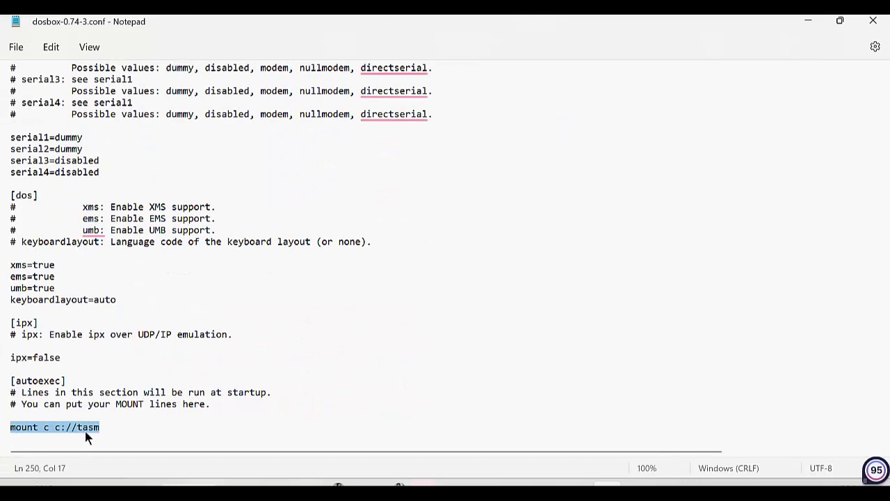
{"action": "left_click", "coordinate": [17, 49]}
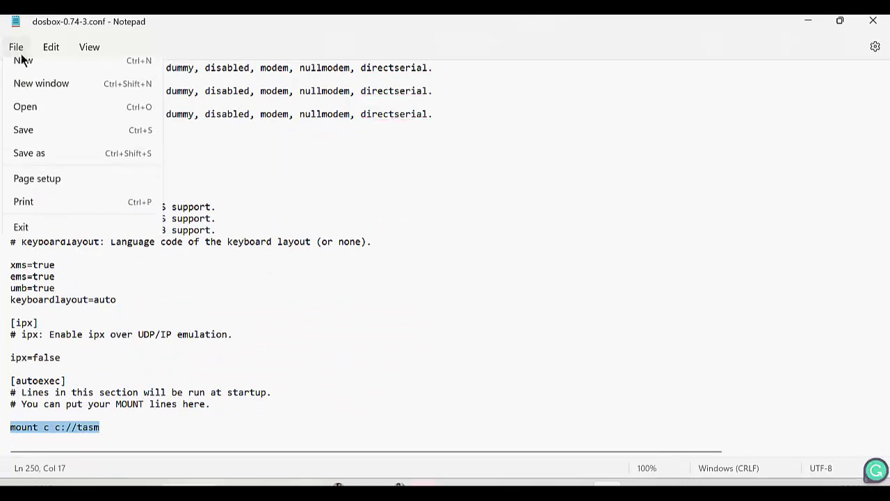
{"action": "left_click", "coordinate": [27, 140]}
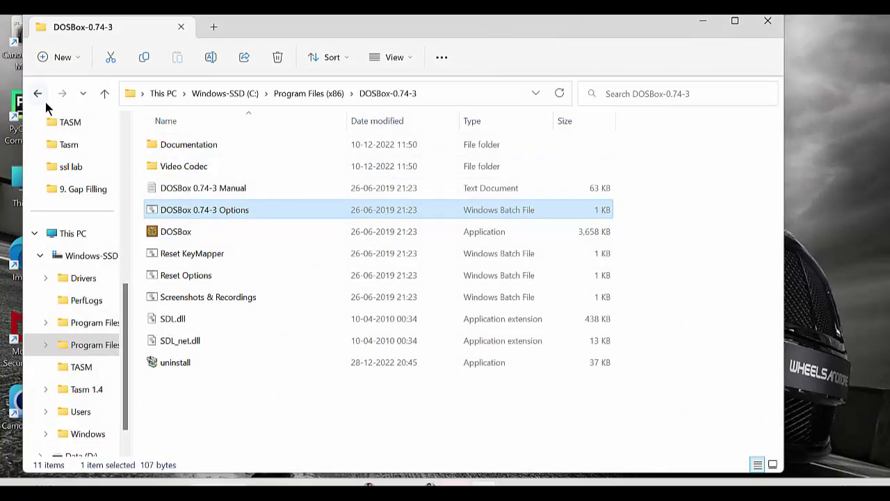
Return to the C: drive and open the Tasm subfolder inside the Tasm 1.4 folder
{"action": "left_click", "coordinate": [37, 93]}
{"action": "scroll", "coordinate": [215, 333], "scroll_direction": "down", "scroll_amount": 4}
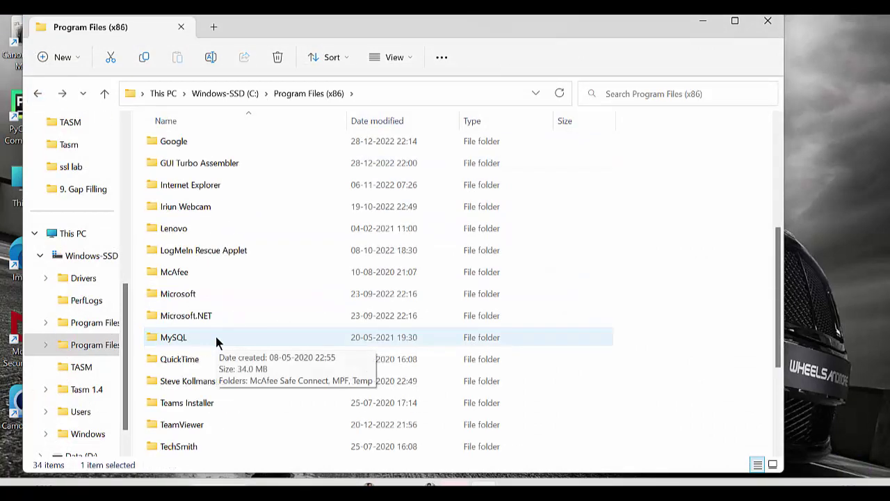
{"action": "scroll", "coordinate": [217, 338], "scroll_direction": "down", "scroll_amount": 3}
{"action": "scroll", "coordinate": [216, 338], "scroll_direction": "up", "scroll_amount": 7}
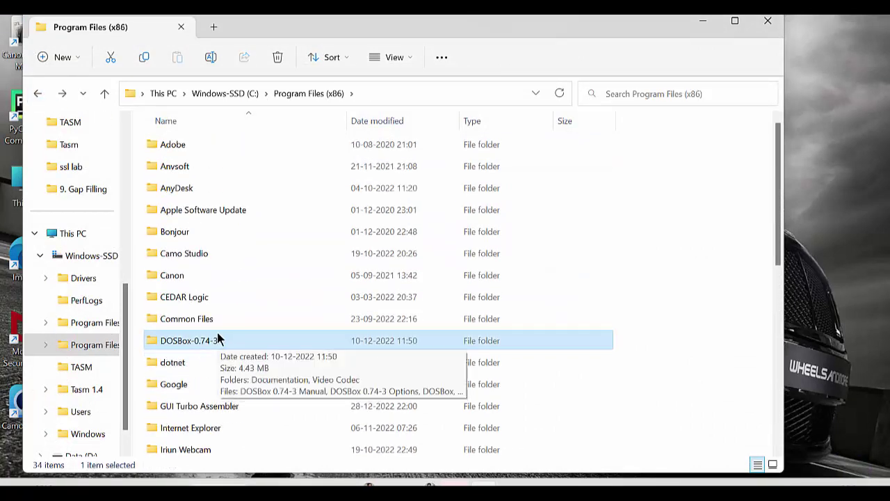
{"action": "scroll", "coordinate": [216, 334], "scroll_direction": "down", "scroll_amount": 4}
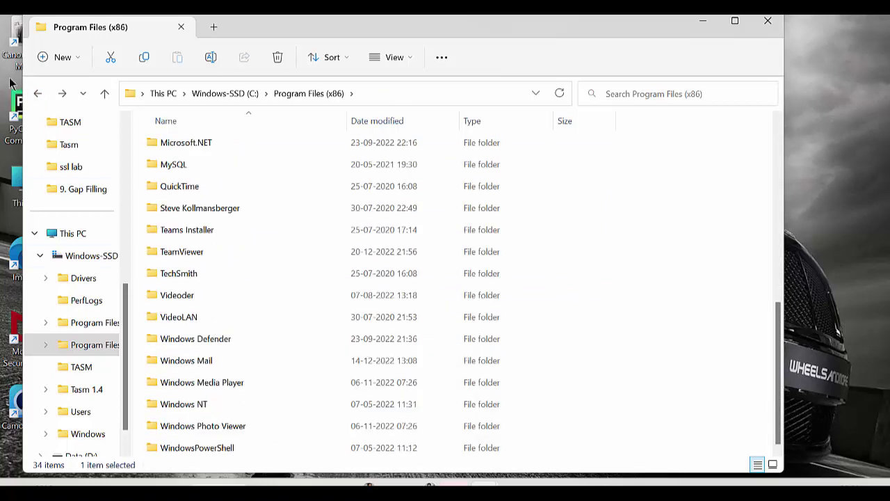
{"action": "left_click", "coordinate": [37, 93]}
{"action": "left_click", "coordinate": [184, 255]}
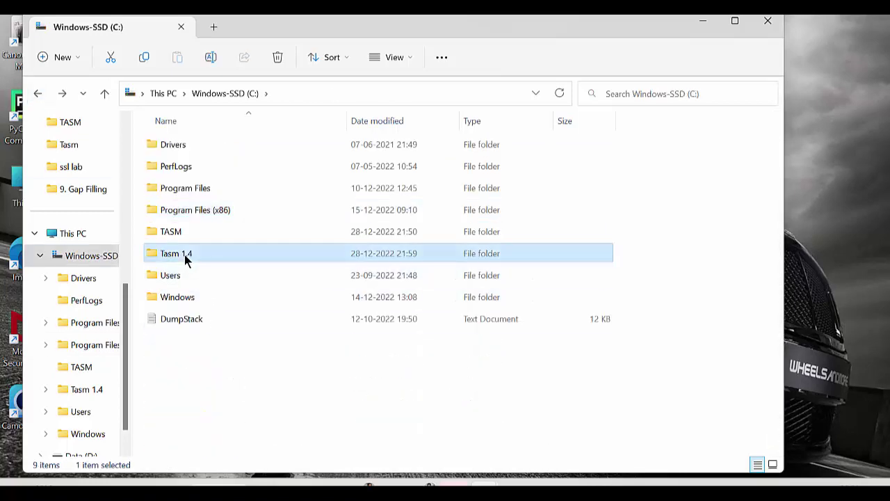
{"action": "double_click", "coordinate": [185, 255]}
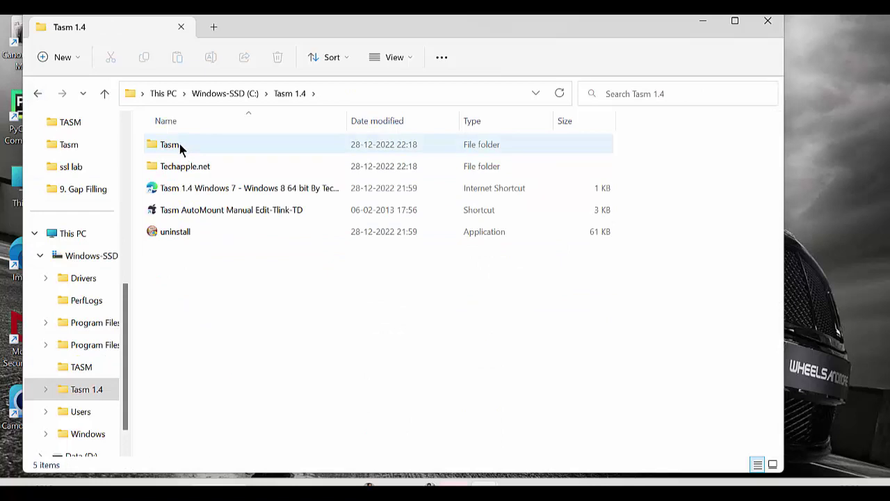
{"action": "double_click", "coordinate": [179, 150]}
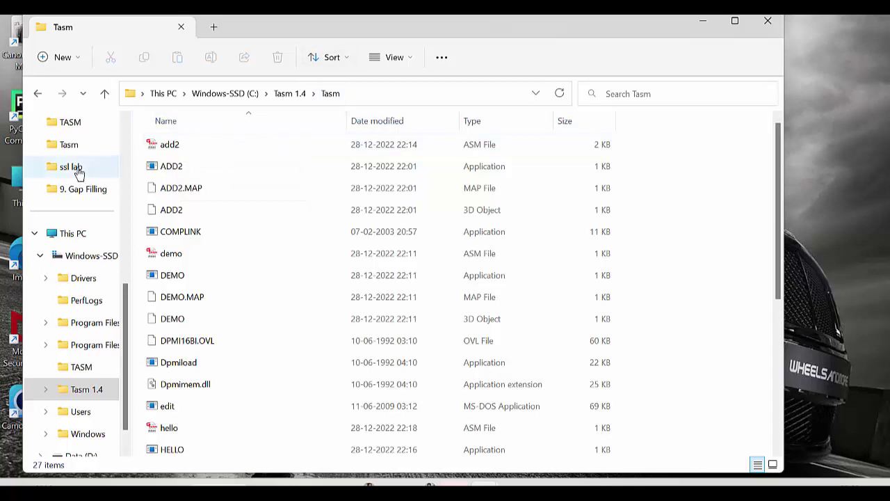
Go back up to the C: drive and reopen Tasm 1.4's Tasm subfolder to look through its program files
{"action": "left_click", "coordinate": [37, 92]}
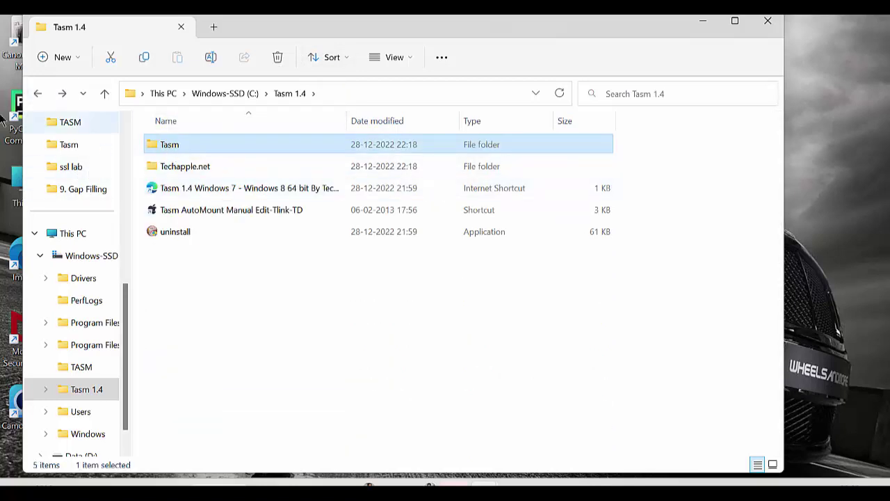
{"action": "left_click", "coordinate": [37, 93]}
{"action": "double_click", "coordinate": [180, 253]}
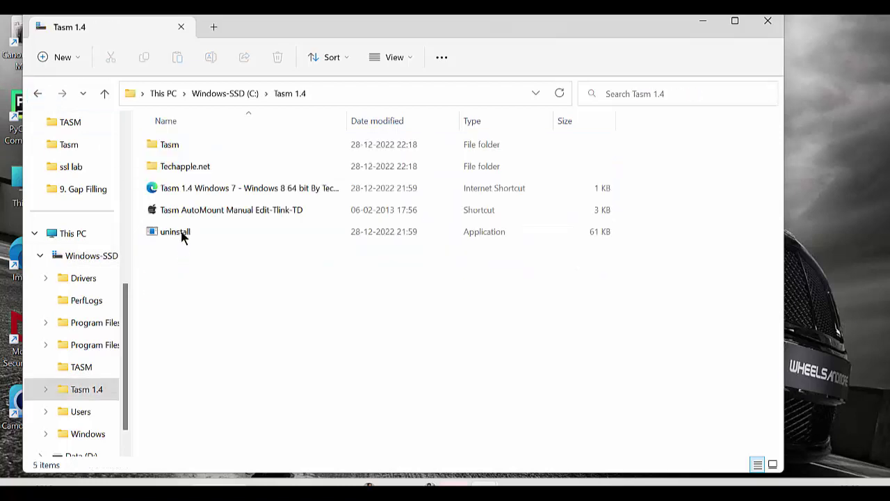
{"action": "double_click", "coordinate": [174, 148]}
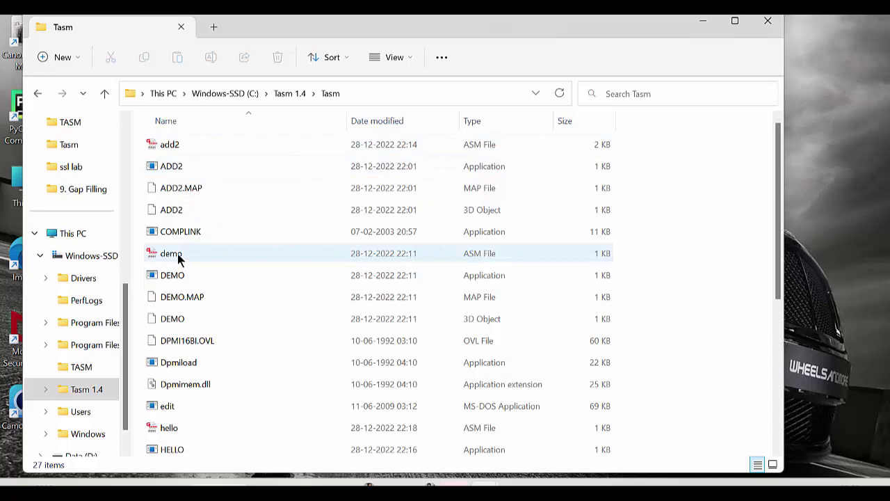
{"action": "scroll", "coordinate": [173, 426], "scroll_direction": "down", "scroll_amount": 3}
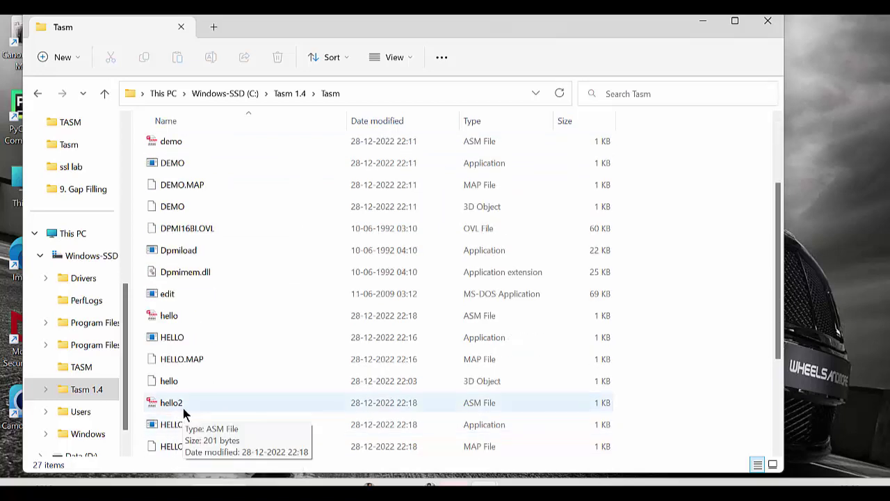
Close the Tasm folder window after looking over its files and launch GUI Turbo Assembler x64 from the desktop
{"action": "scroll", "coordinate": [184, 410], "scroll_direction": "down", "scroll_amount": 3}
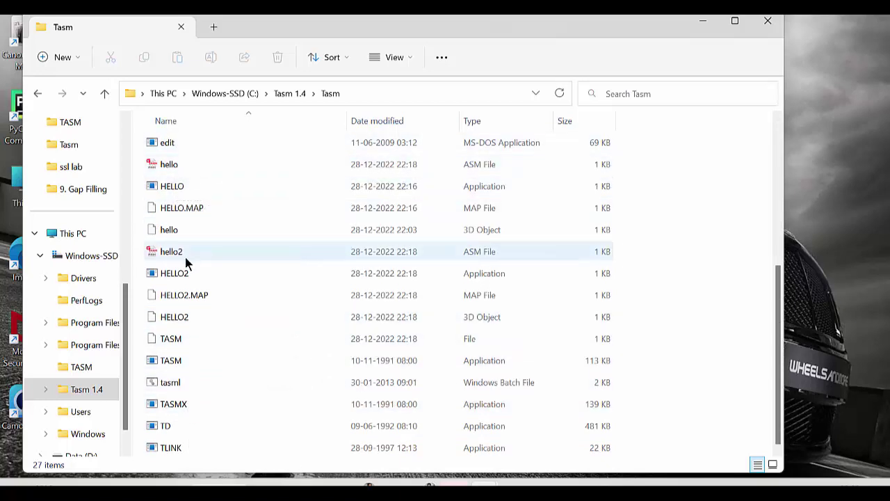
{"action": "scroll", "coordinate": [185, 258], "scroll_direction": "up", "scroll_amount": 4}
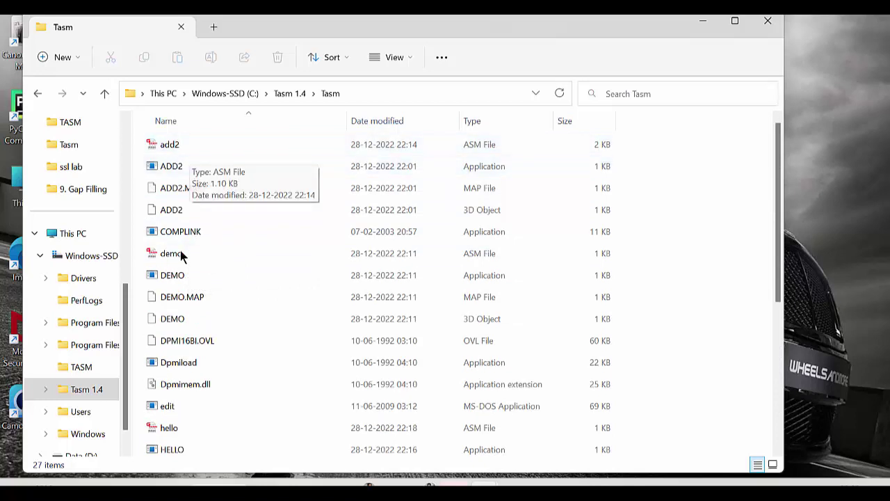
{"action": "left_click", "coordinate": [194, 434]}
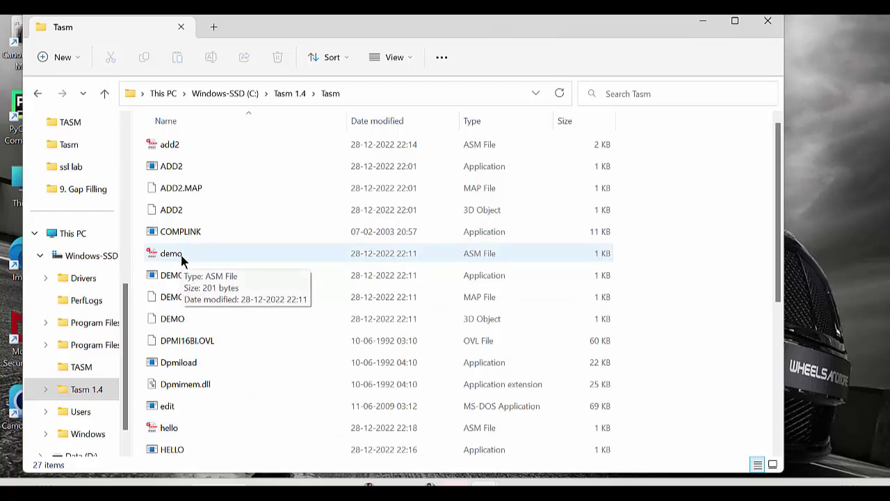
{"action": "left_click", "coordinate": [779, 23]}
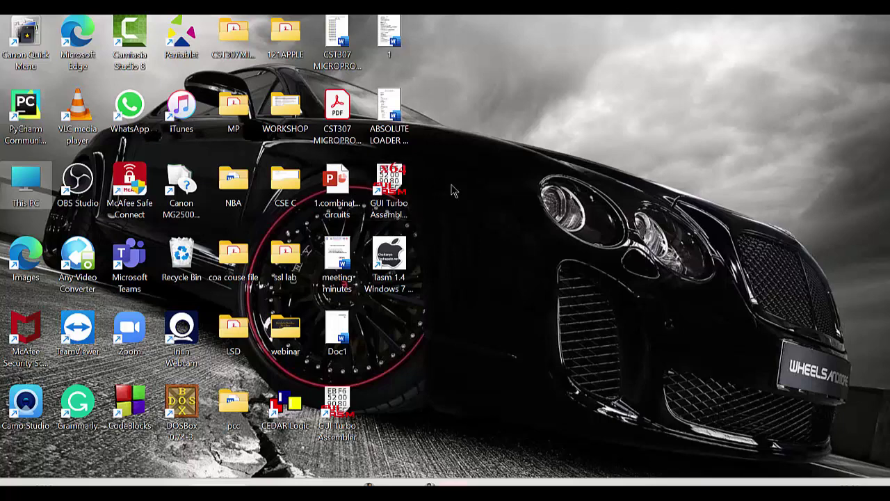
{"action": "double_click", "coordinate": [402, 201]}
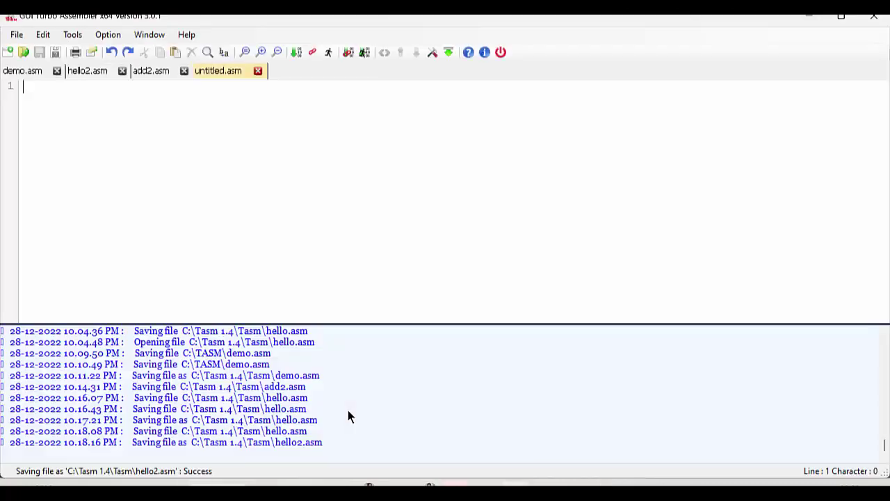
Browse for source files to open in the Tasm 1.4\Tasm folder on the C: drive, and leave without opening any
{"action": "left_click", "coordinate": [16, 40]}
{"action": "left_click", "coordinate": [36, 65]}
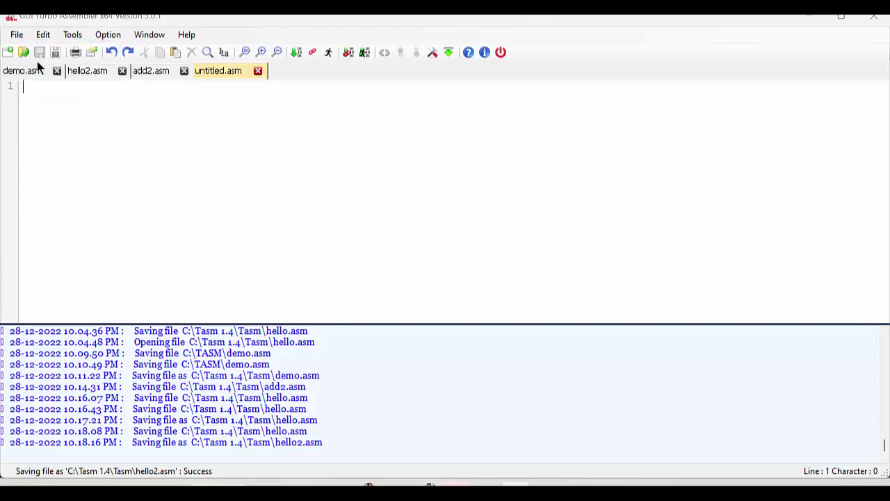
{"action": "scroll", "coordinate": [76, 271], "scroll_direction": "down", "scroll_amount": 1}
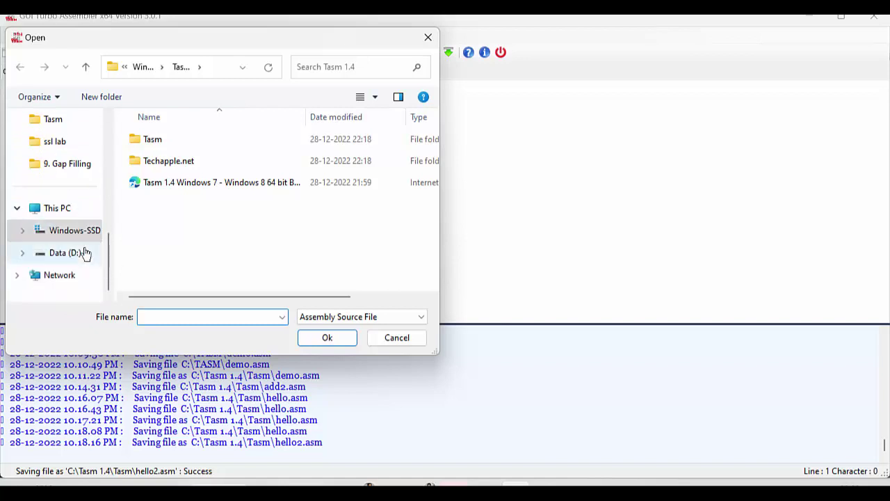
{"action": "left_click", "coordinate": [77, 231]}
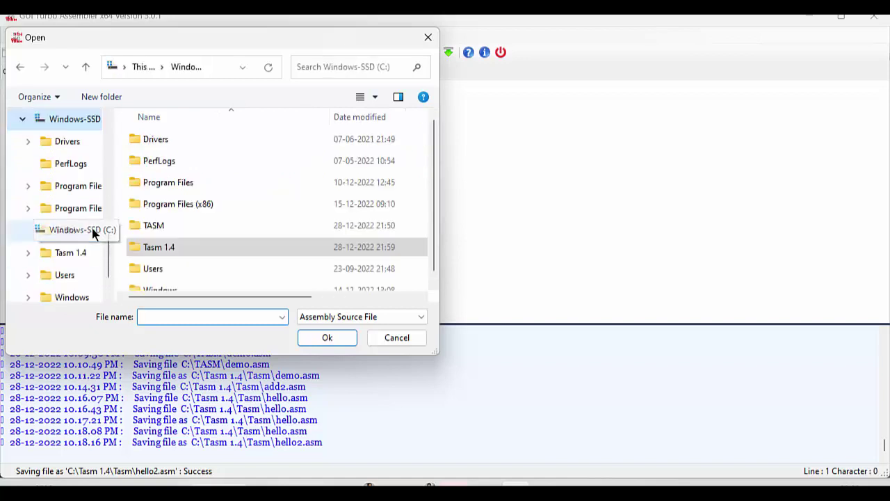
{"action": "double_click", "coordinate": [169, 248]}
{"action": "double_click", "coordinate": [154, 142]}
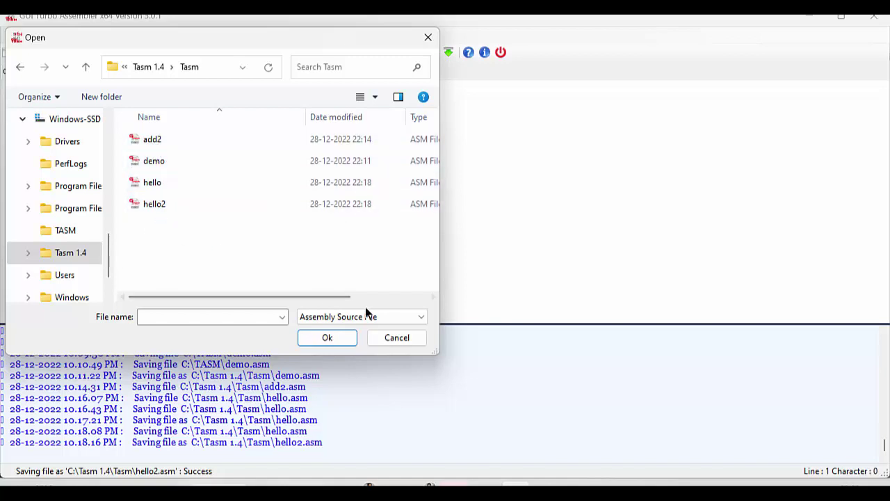
{"action": "left_click", "coordinate": [396, 339]}
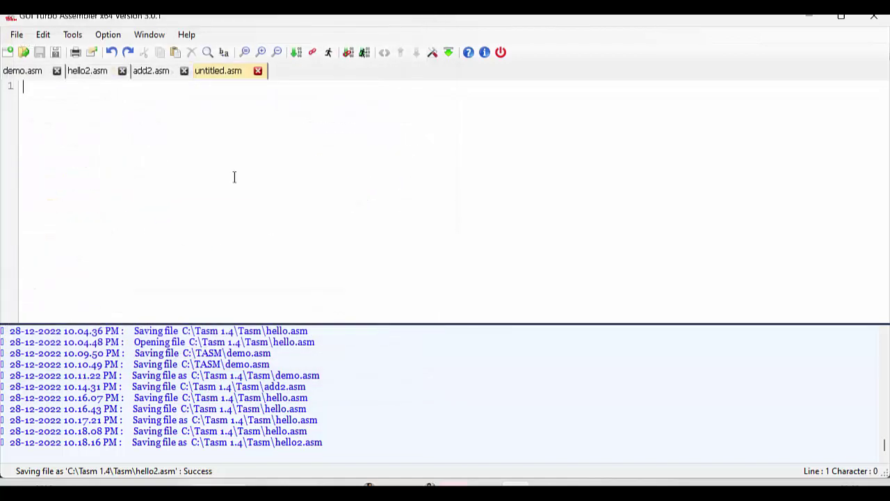
Save the untitled source file as first.asm in the Tasm 1.4\Tasm folder
{"action": "left_click", "coordinate": [15, 34]}
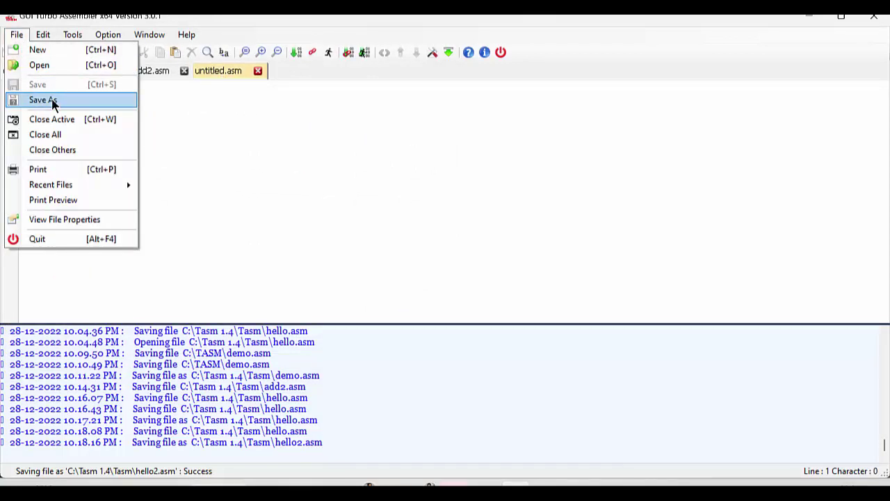
{"action": "left_click", "coordinate": [52, 101]}
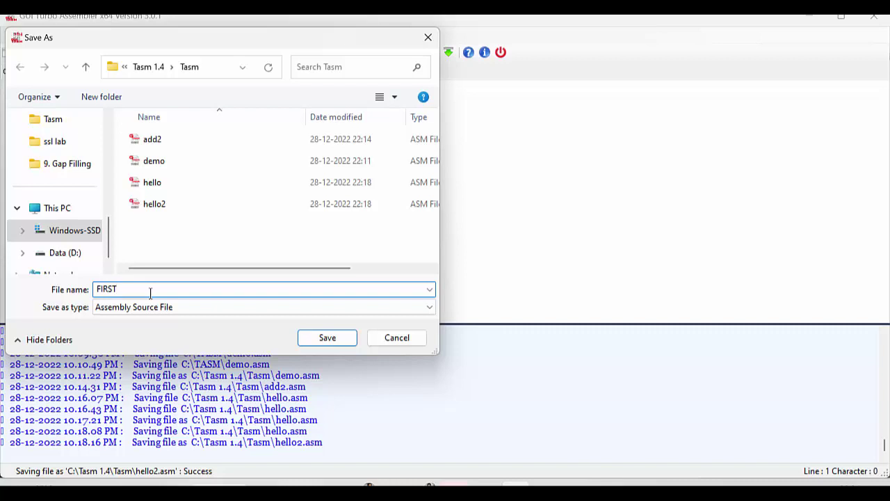
{"action": "key", "text": "BackSpace"}
{"action": "key", "text": "BackSpace"}
{"action": "key", "text": "BackSpace"}
{"action": "key", "text": "BackSpace"}
{"action": "type", "text": "as"}
{"action": "left_click", "coordinate": [331, 347]}
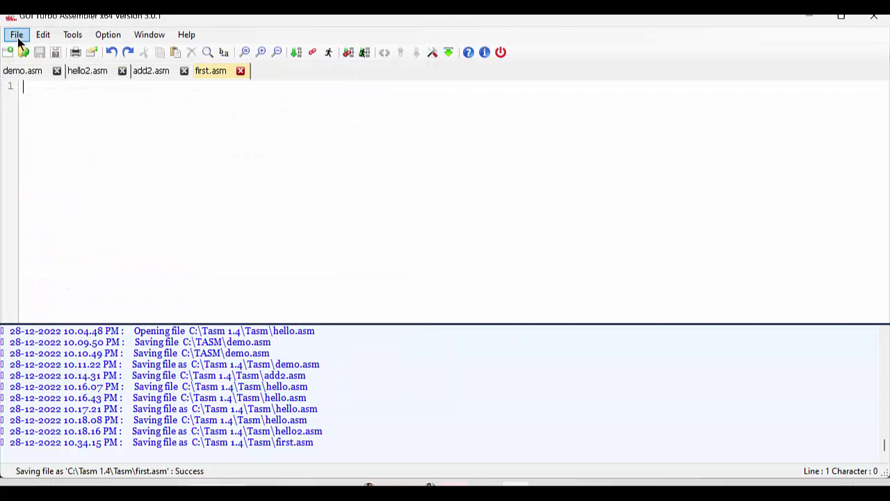
Switch to demo.asm and examine its ASSUME and DATA SEGMENT lines, the "HELLO WORLD$" string and the DB directive
{"action": "left_click", "coordinate": [25, 71]}
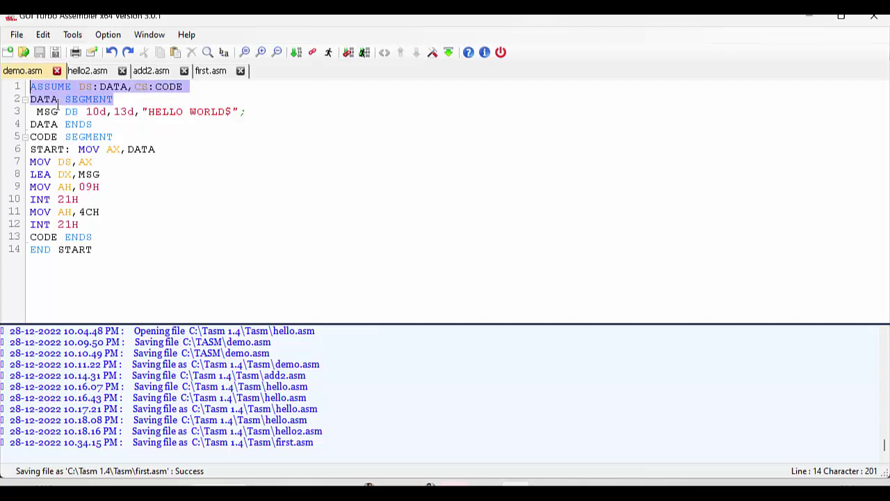
{"action": "left_click_drag", "start_coordinate": [34, 99], "coordinate": [16, 103]}
{"action": "left_click", "coordinate": [213, 181]}
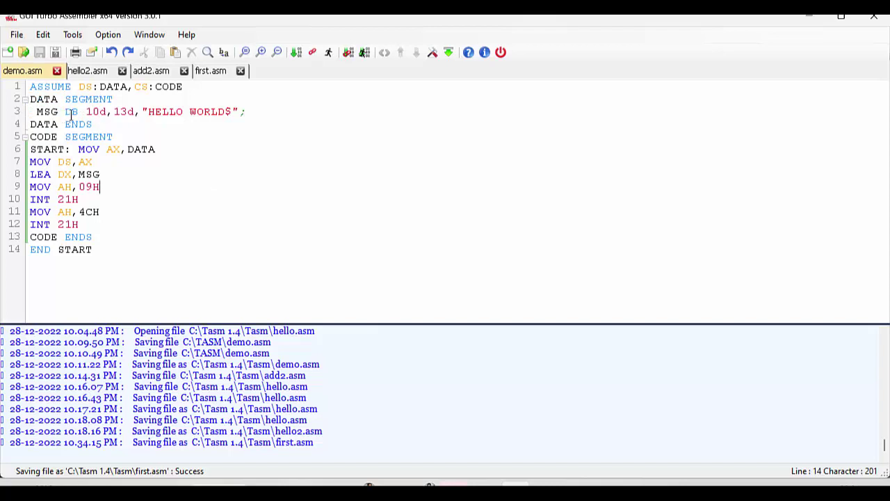
{"action": "left_click_drag", "start_coordinate": [148, 112], "coordinate": [233, 116]}
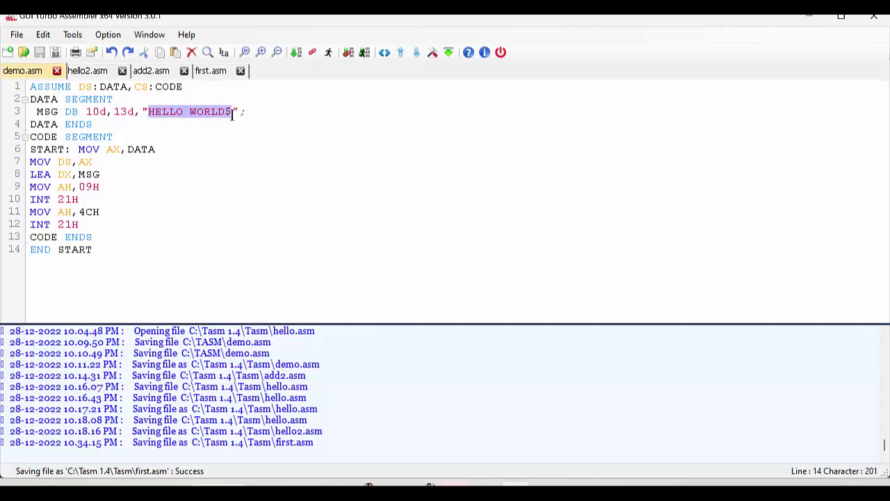
{"action": "left_click", "coordinate": [180, 187]}
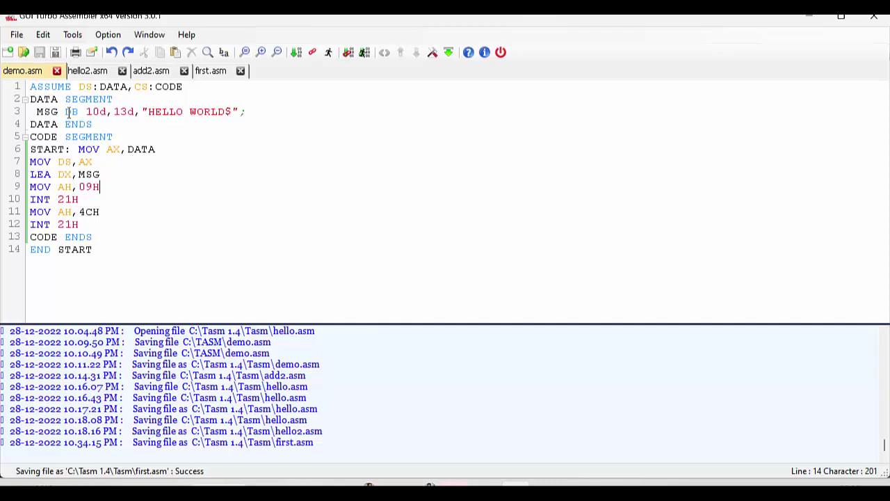
{"action": "double_click", "coordinate": [69, 111]}
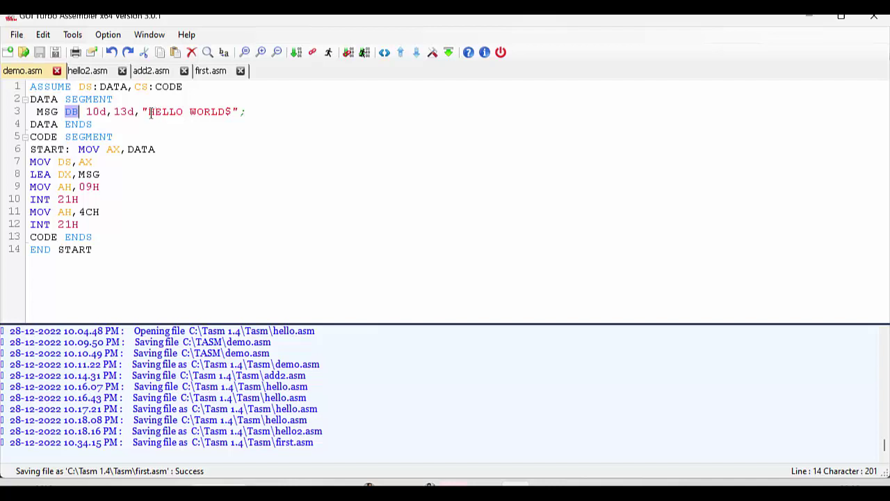